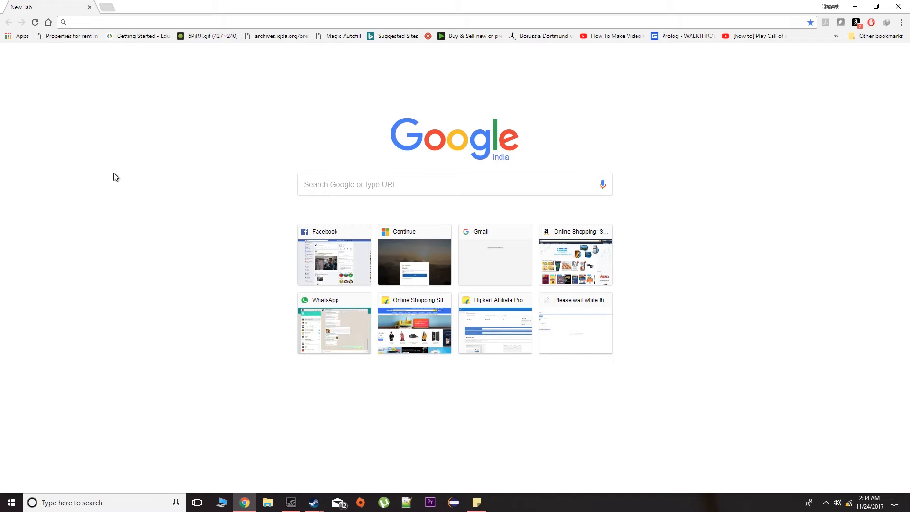
Step: Open the router admin page at 192.168.31.1 and sign in with the saved admin password
click(92, 22)
text(192.168.31.1)
key(Return)
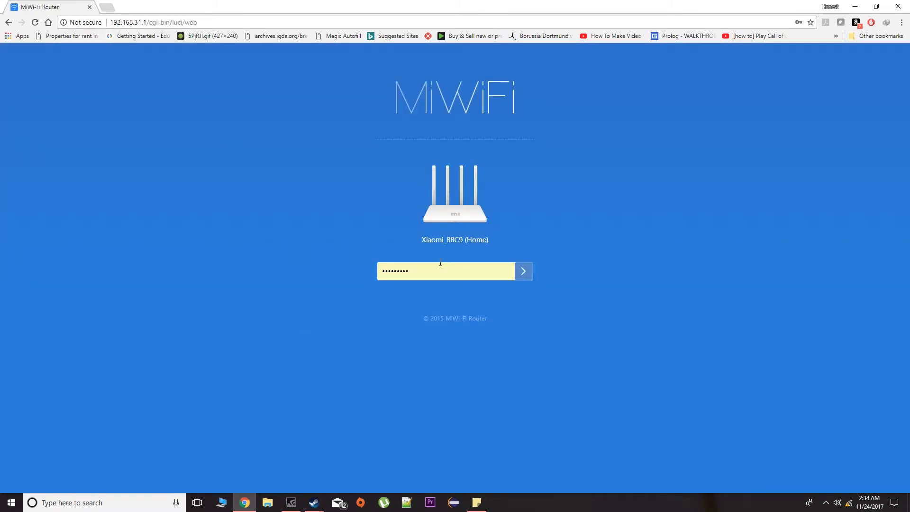
key(Return)
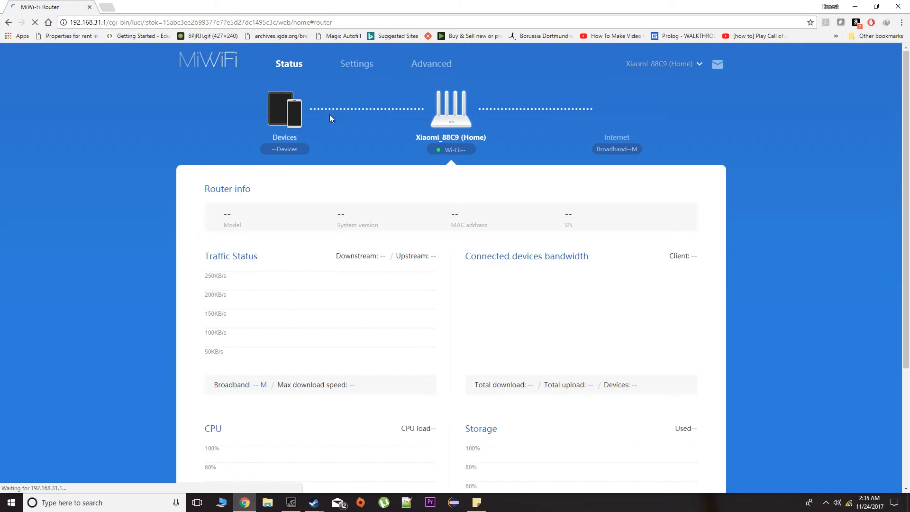
Step: Open the router's Status settings page and find the factory data reset and backup options
click(353, 67)
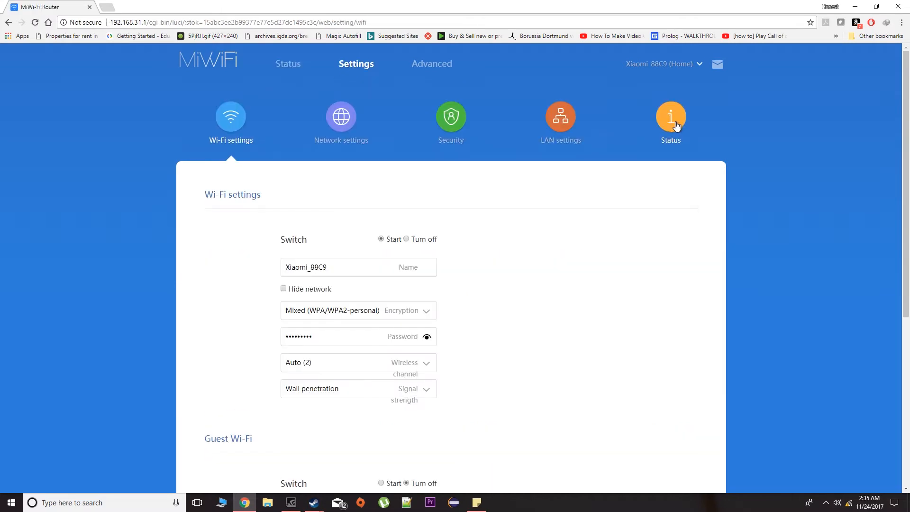
click(671, 119)
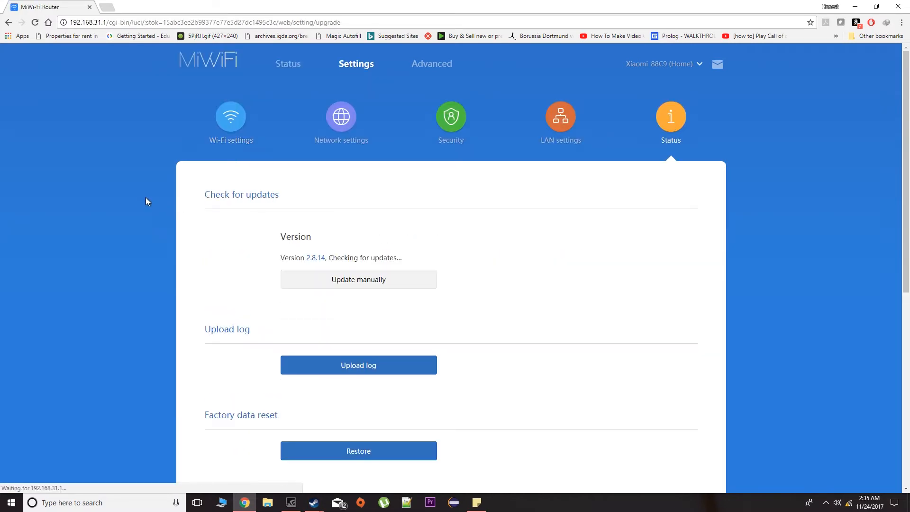
scroll(121, 209, down, 5)
scroll(120, 209, down, 1)
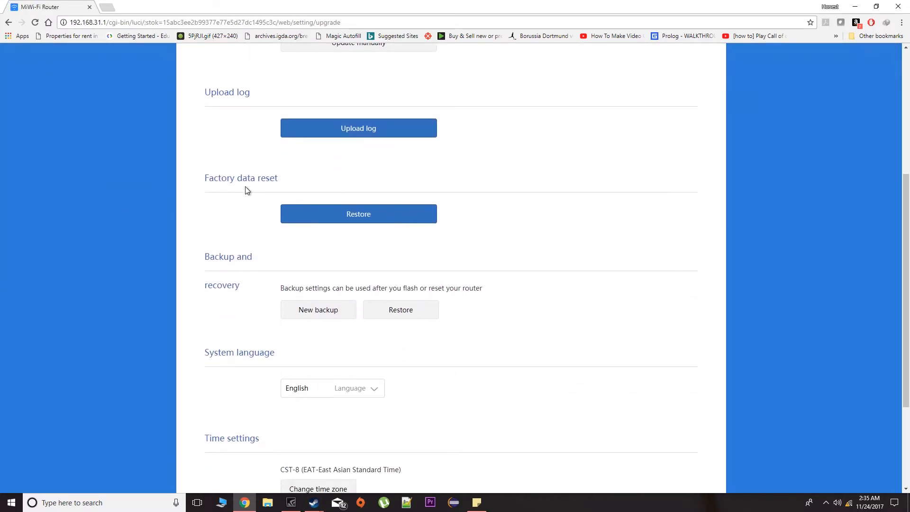
drag(226, 179, 205, 179)
click(319, 314)
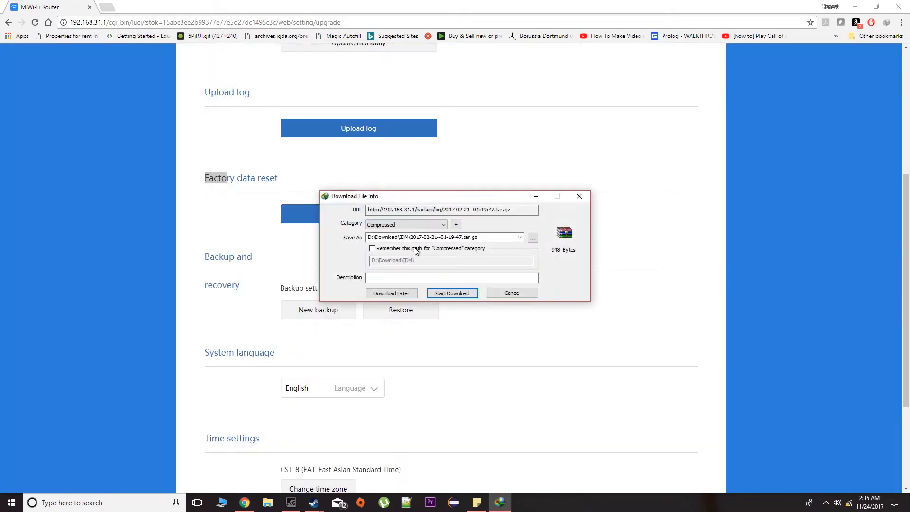
click(533, 238)
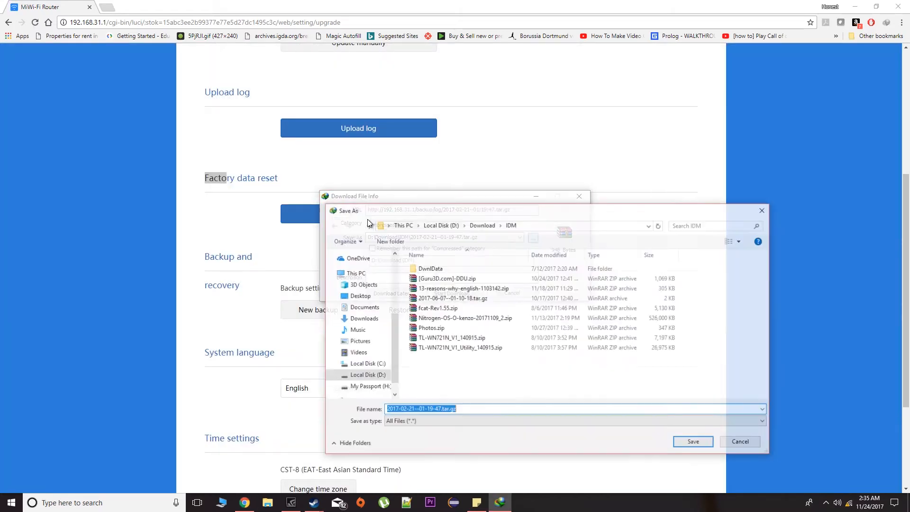
click(359, 295)
click(743, 443)
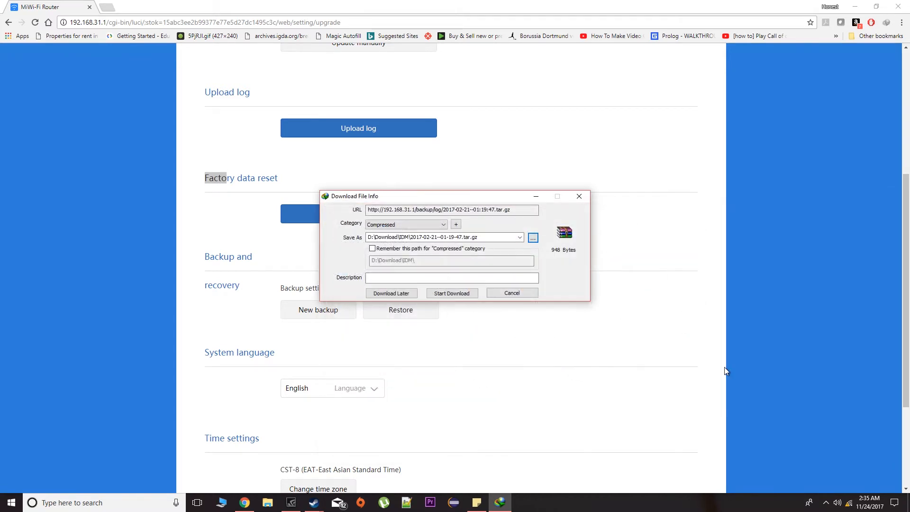
click(578, 197)
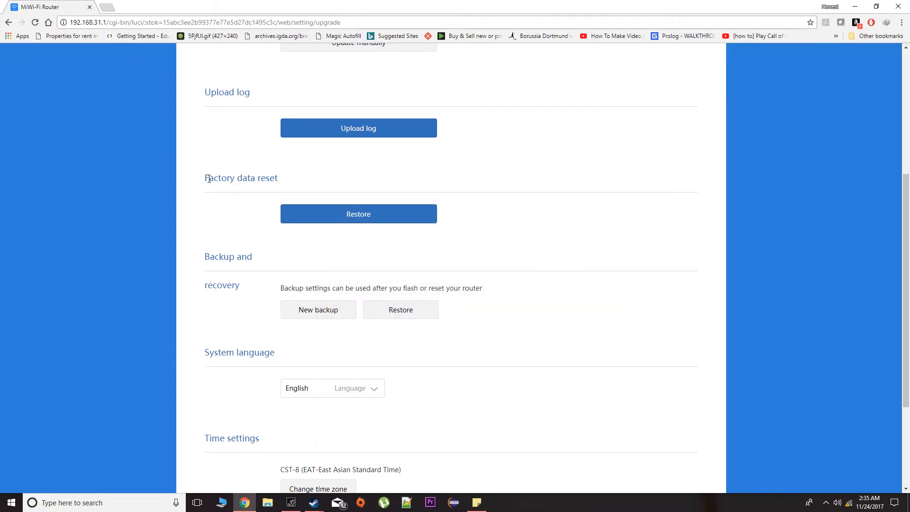
Step: Restore the router to its factory settings and confirm the irreversible reset
drag(209, 179, 275, 179)
click(364, 218)
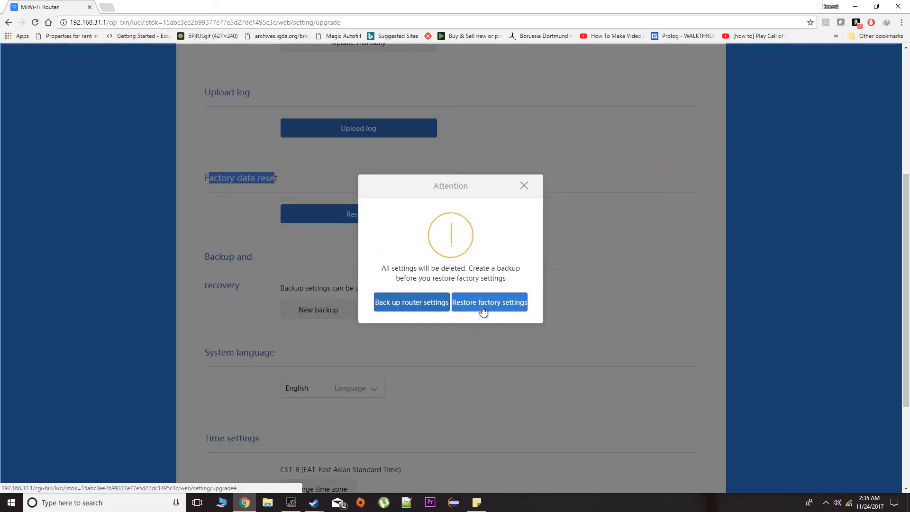
click(490, 305)
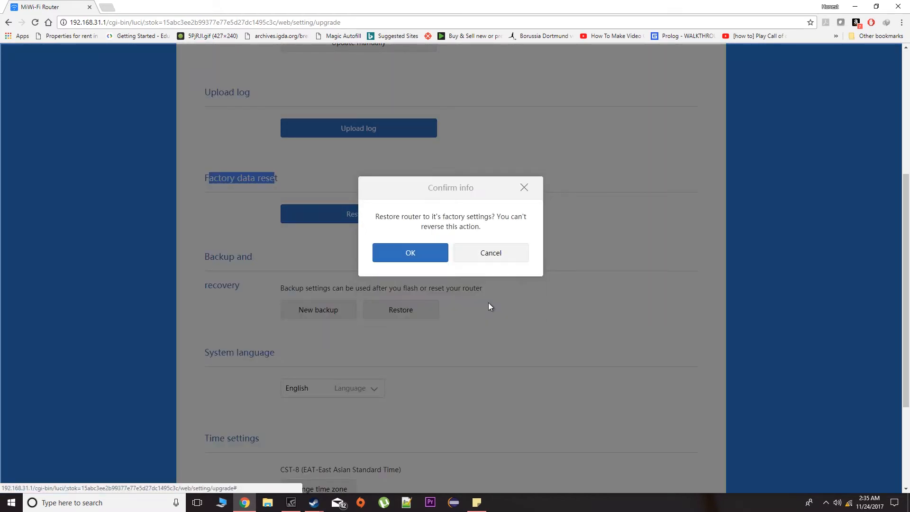
click(405, 255)
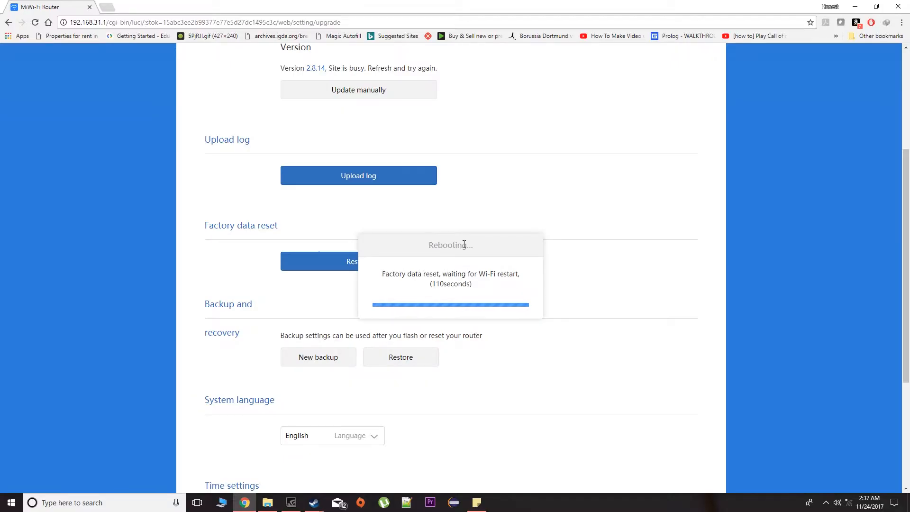
Step: Connect the computer to the open Wi-Fi network Xiaomi_88C9_7736
click(850, 507)
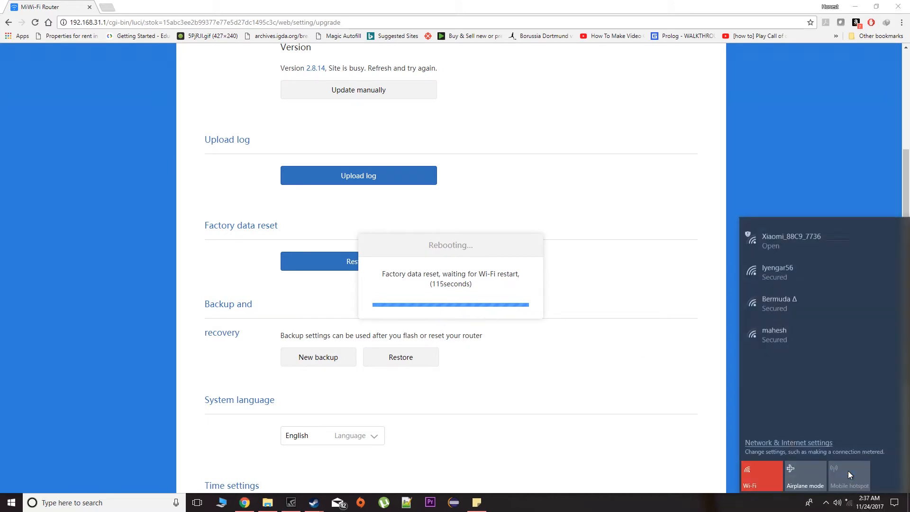
click(806, 243)
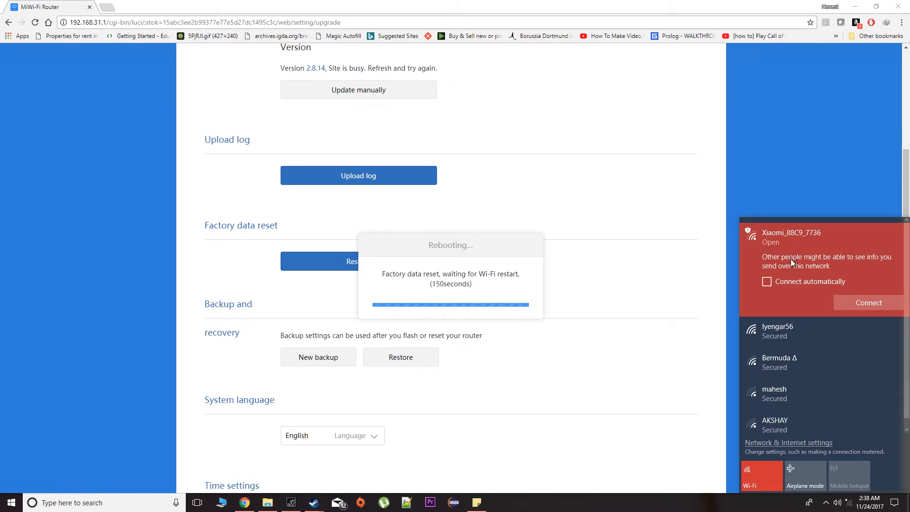
click(499, 253)
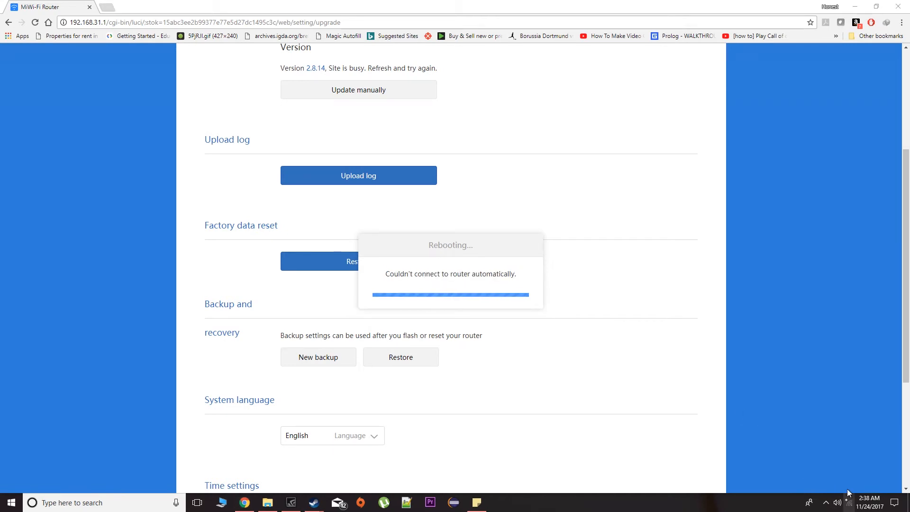
click(848, 503)
click(800, 234)
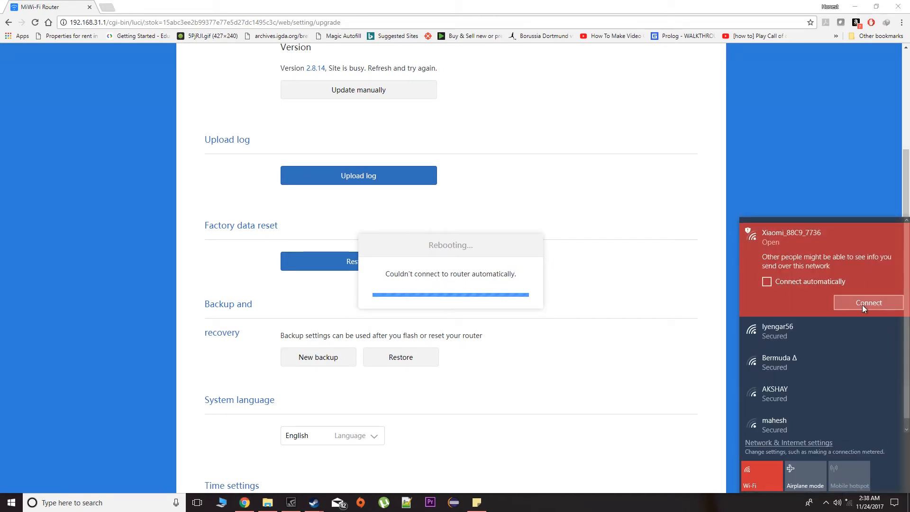
click(863, 303)
Step: Replace the old router page with a fresh tab, load 192.168.31.1 and agree to the terms of service
click(108, 7)
click(90, 7)
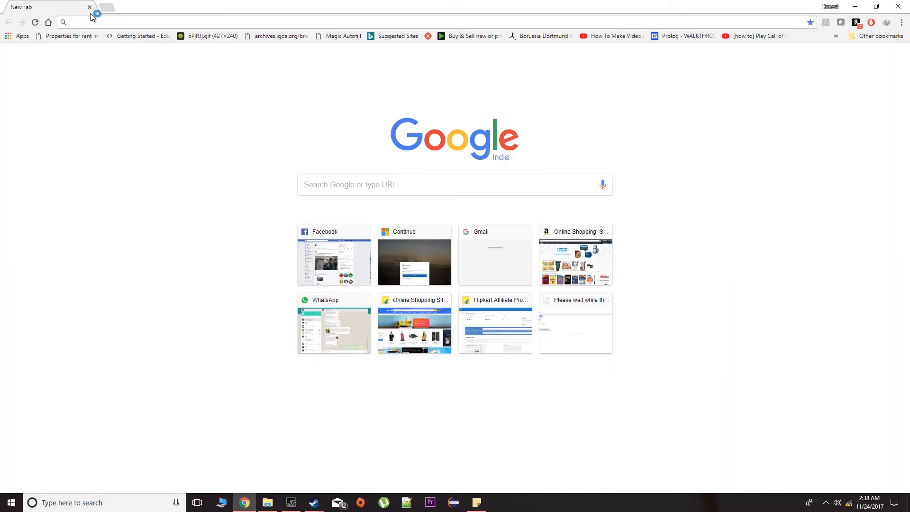
text(192)
key(Return)
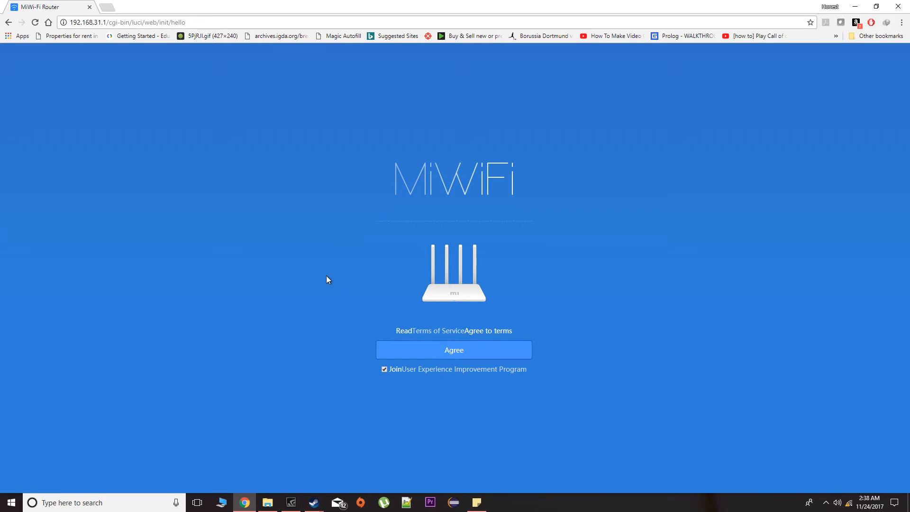
click(431, 357)
Step: Complete the router setup with network name Xiaomi_88C9, wall penetration mode on, location Home, and the prefilled Wi-Fi and admin passwords
double_click(420, 274)
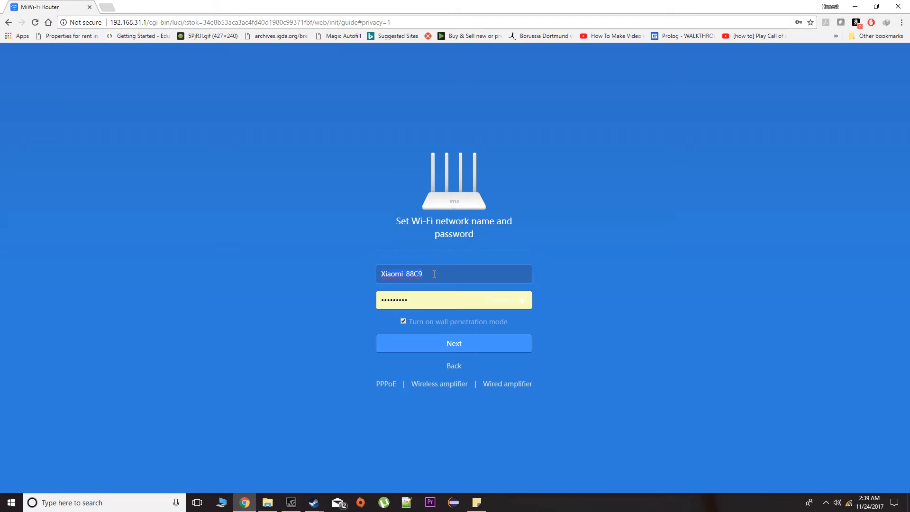
double_click(419, 296)
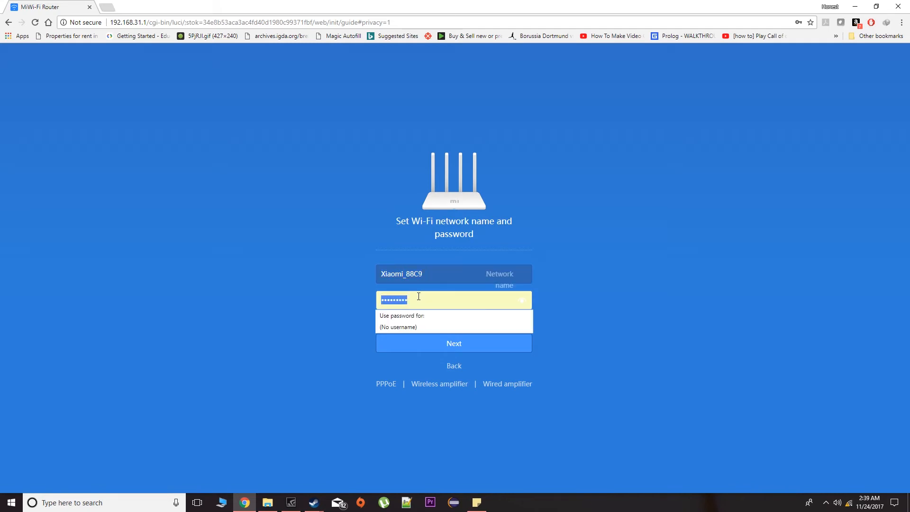
click(314, 289)
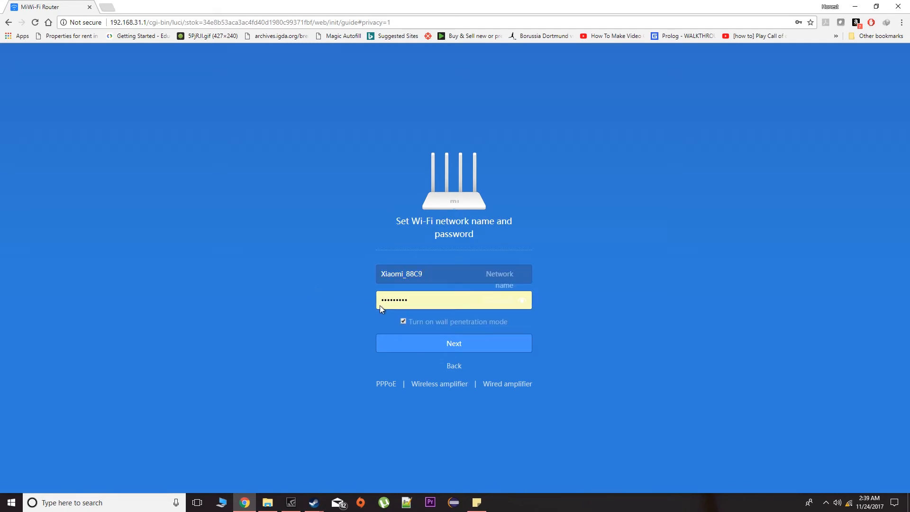
click(449, 345)
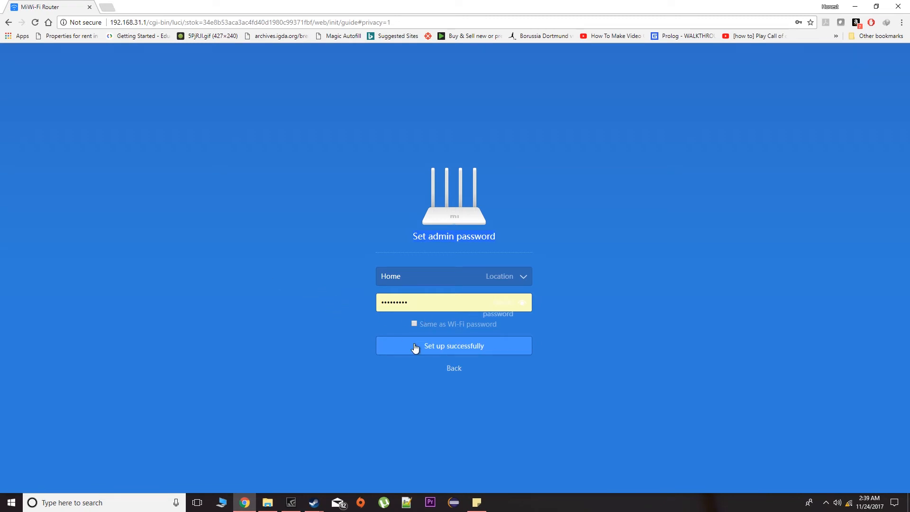
click(448, 351)
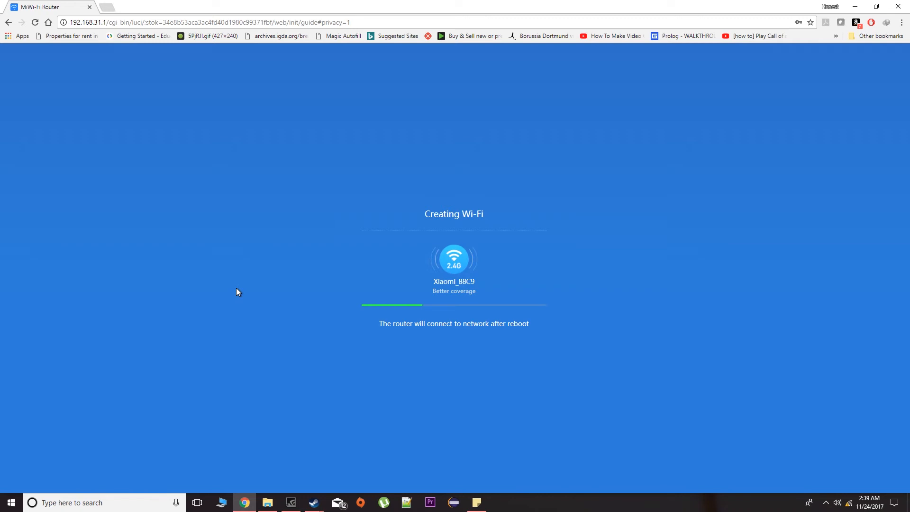
Step: Connect the computer to the secured Wi-Fi network Xiaomi_88C9
click(849, 503)
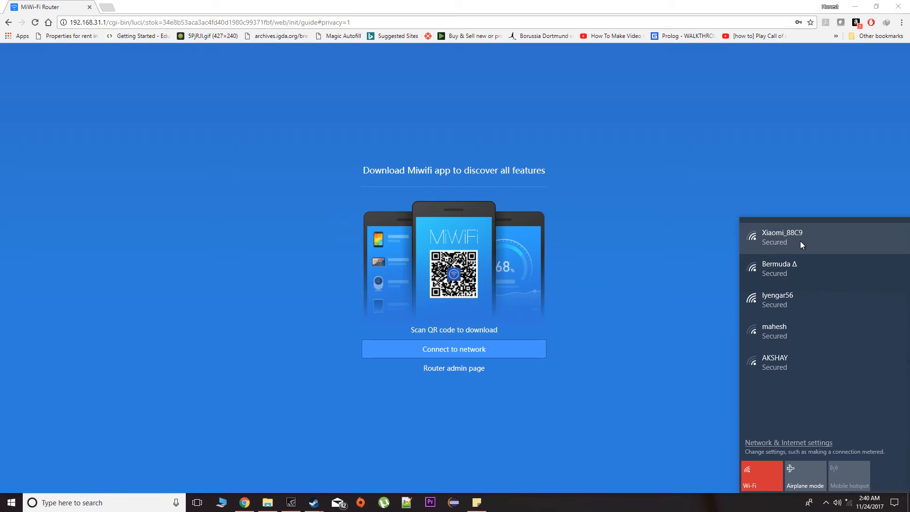
click(800, 241)
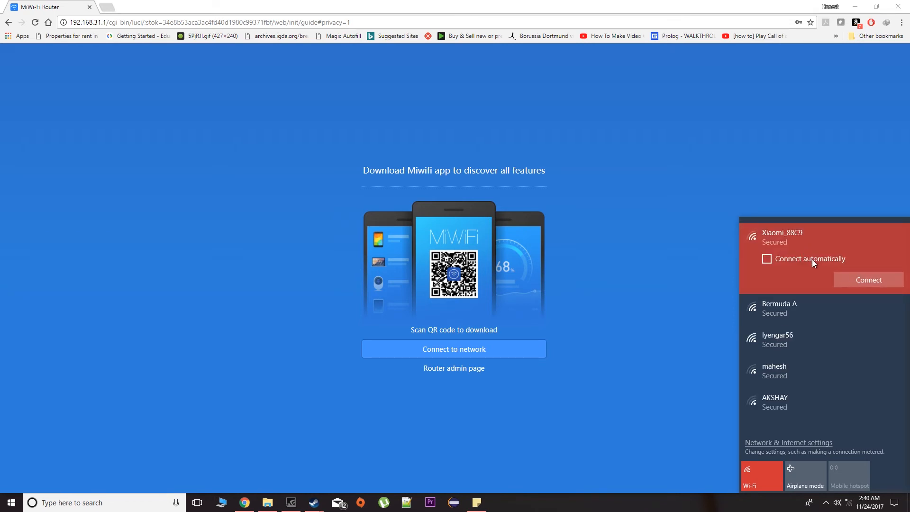
click(867, 279)
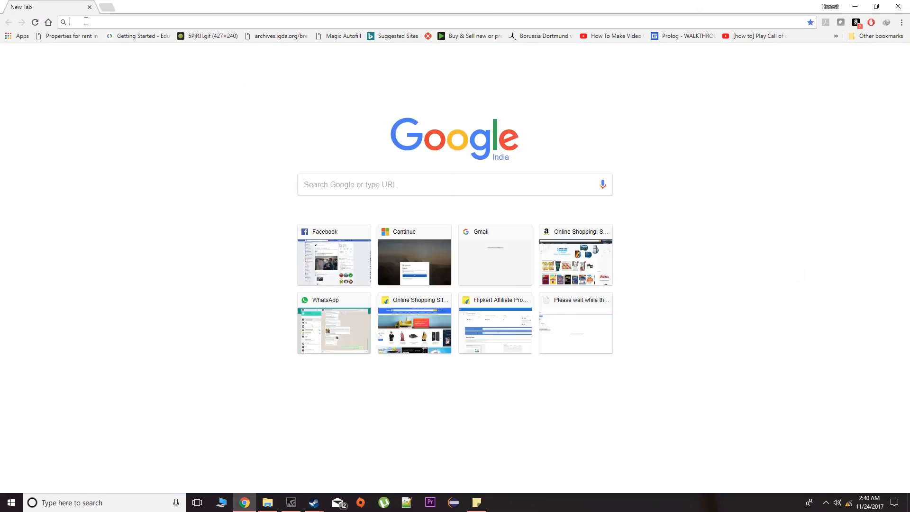
Step: Load the router admin page at 192.168.31.1 again and log in with the saved admin password
text(192.168.31.1)
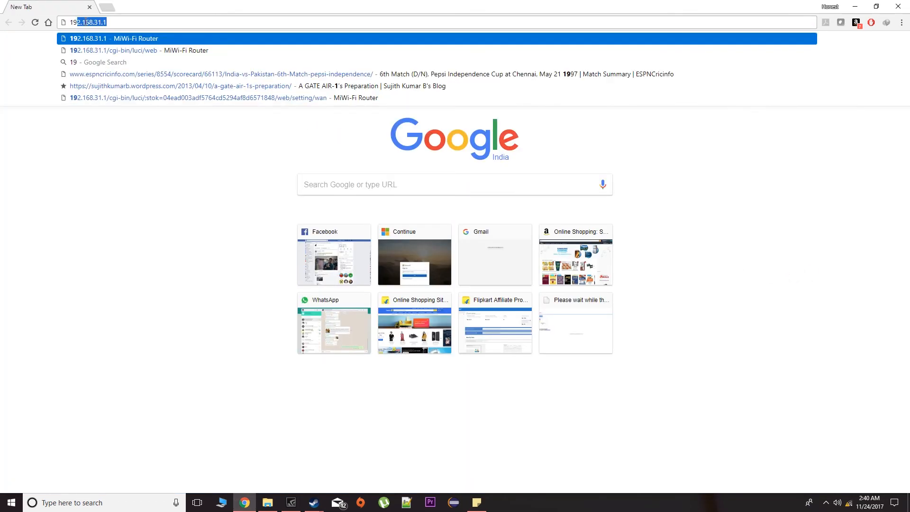
key(Return)
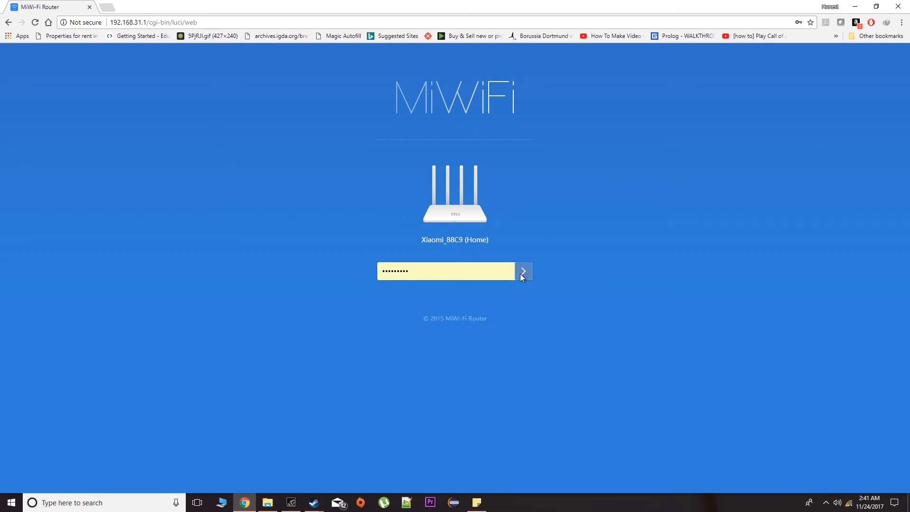
click(527, 273)
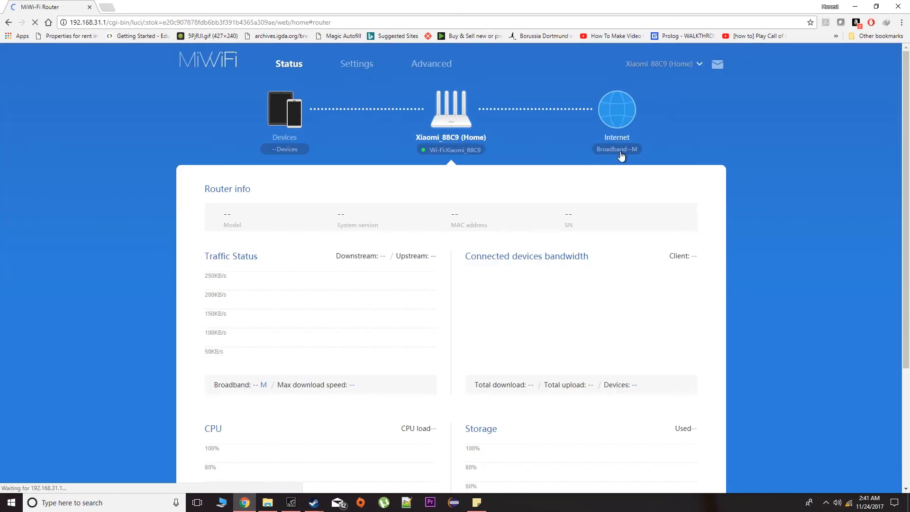
click(360, 67)
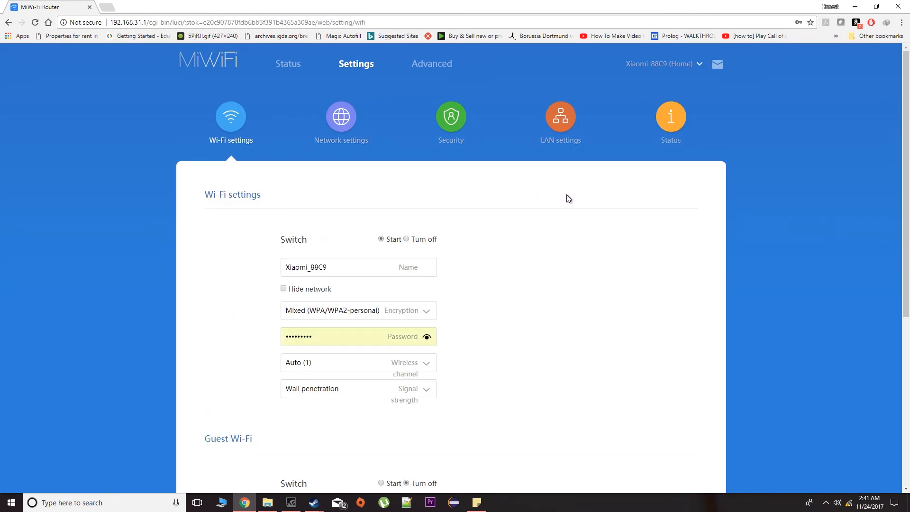
click(673, 124)
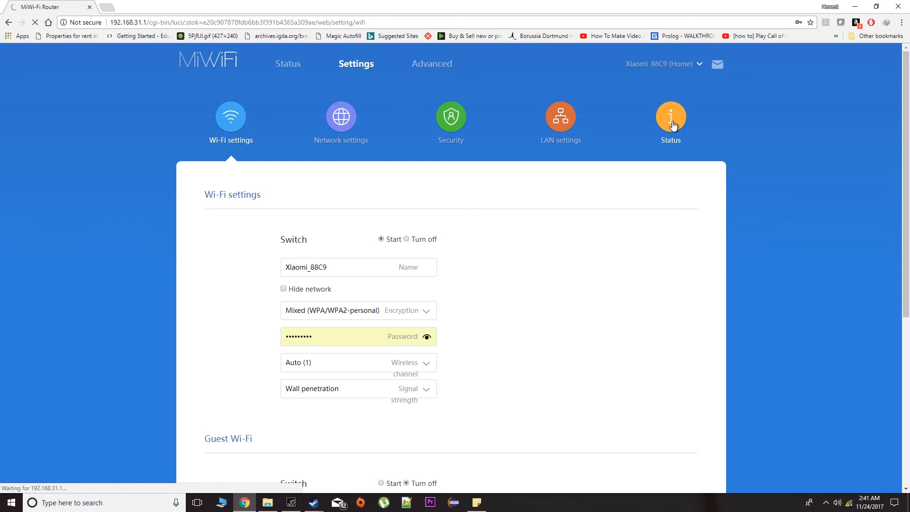
scroll(783, 277, down, 1)
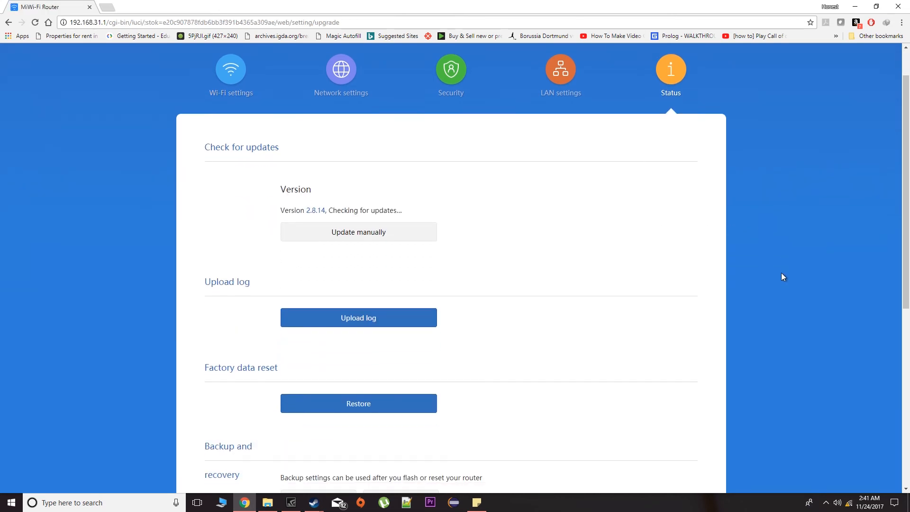
scroll(782, 274, down, 2)
scroll(782, 274, down, 2)
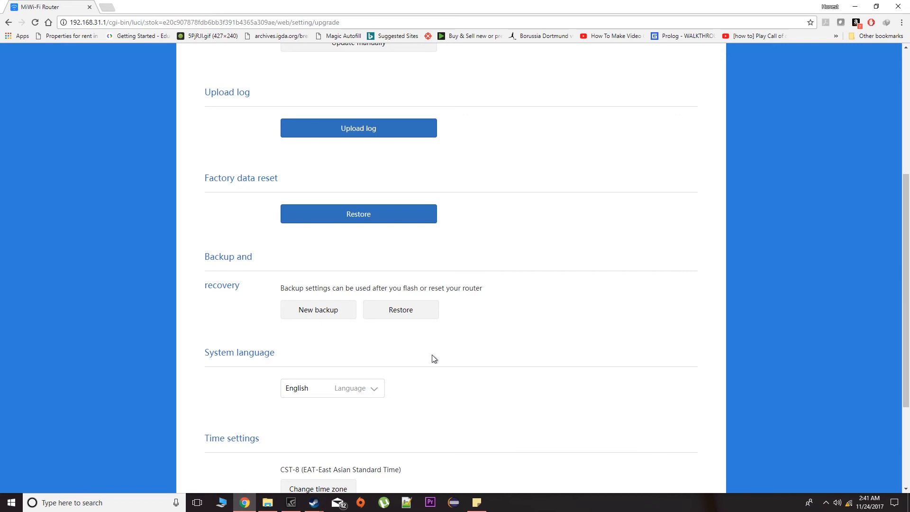
click(403, 313)
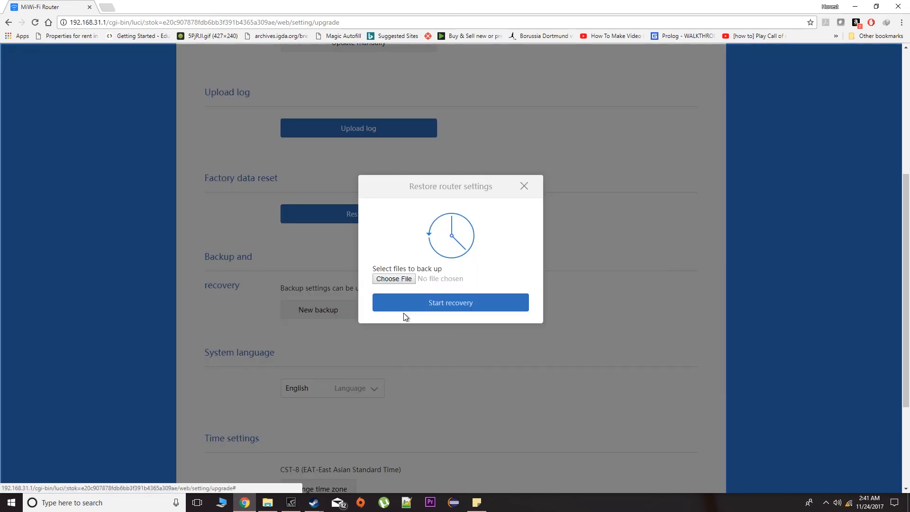
click(397, 279)
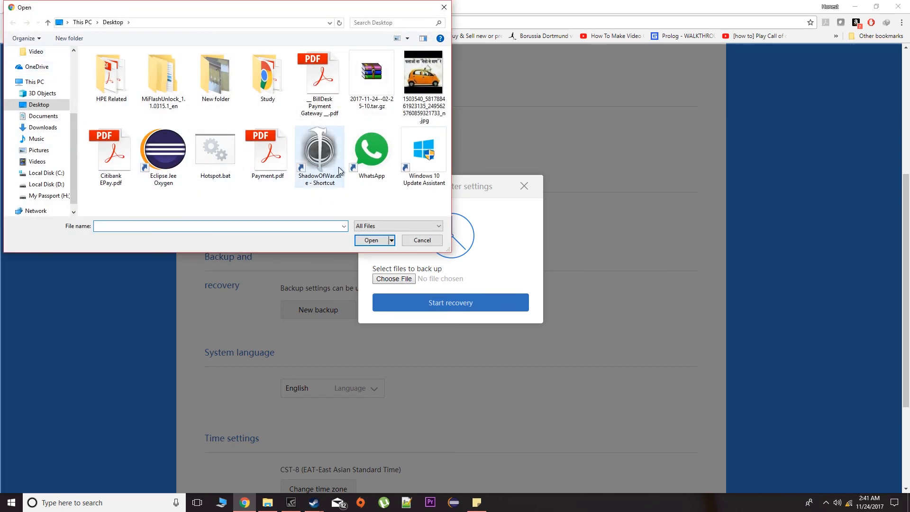
click(371, 98)
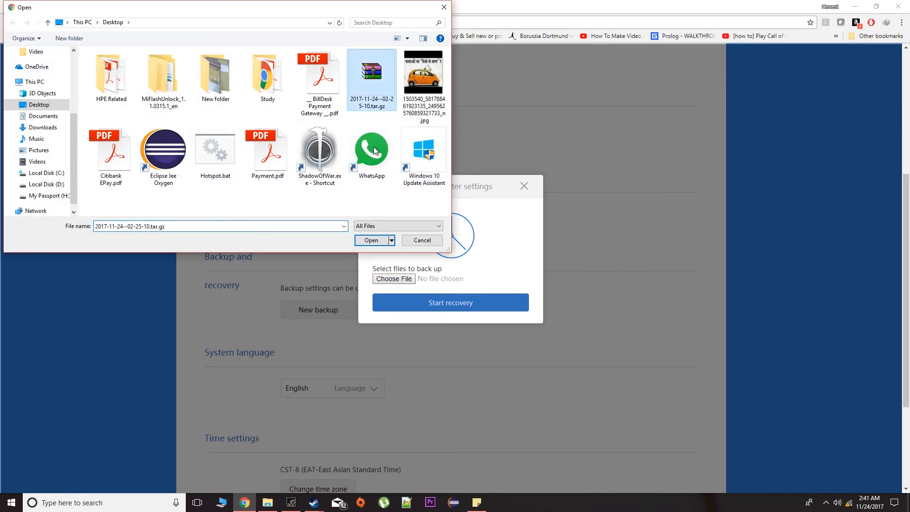
click(374, 240)
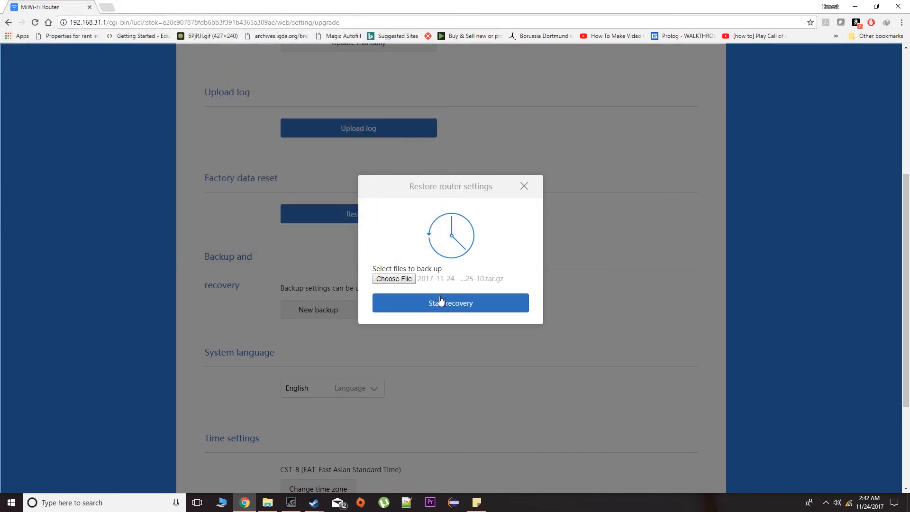
Step: Start the recovery, restore all five listed recovery items, and reboot the router to apply the settings
click(441, 303)
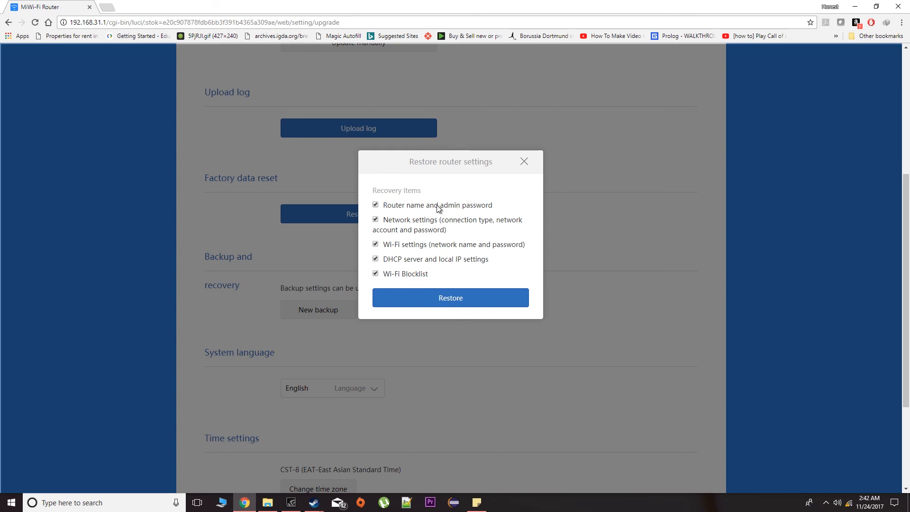
click(455, 303)
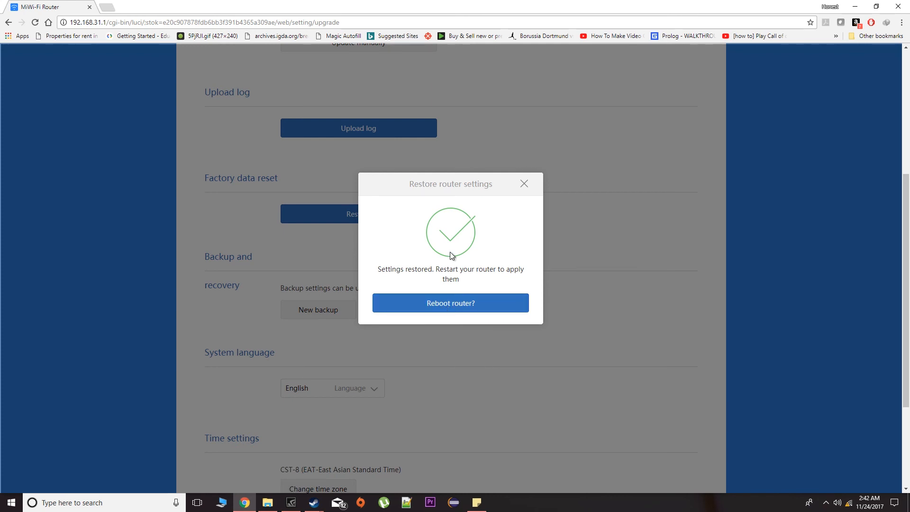
click(450, 306)
click(413, 253)
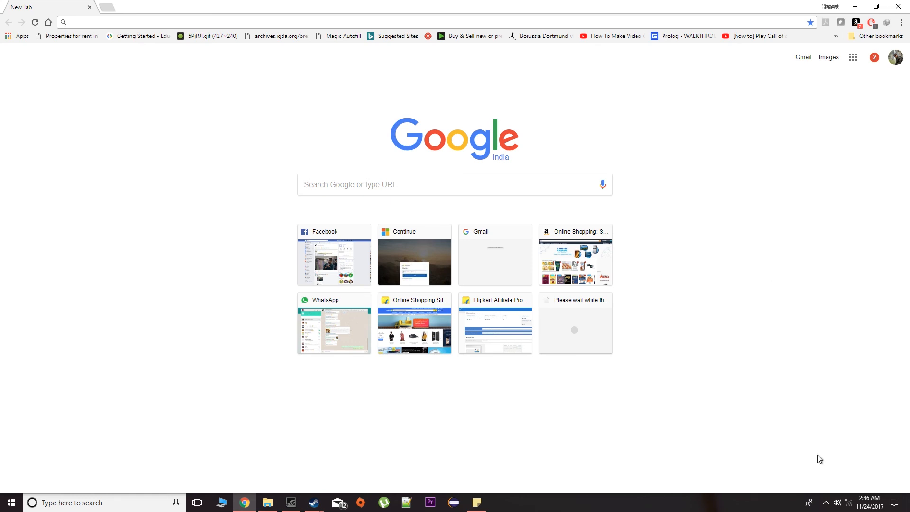
Step: Connect the computer to the secured Wi-Fi network Xiaomi Wifi
click(849, 504)
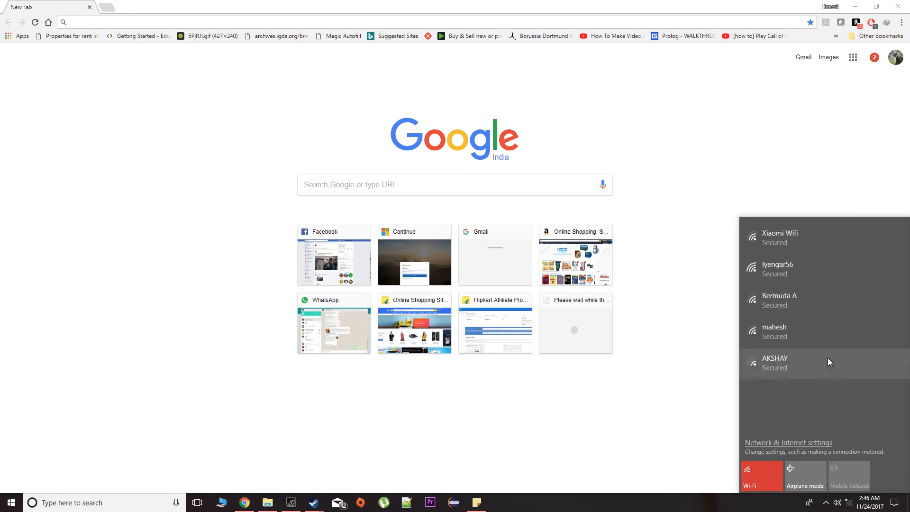
click(822, 240)
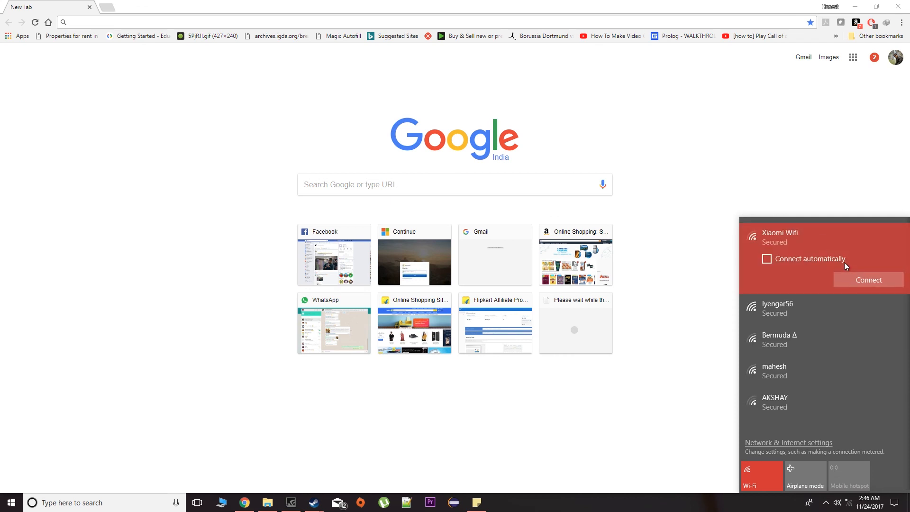
click(869, 281)
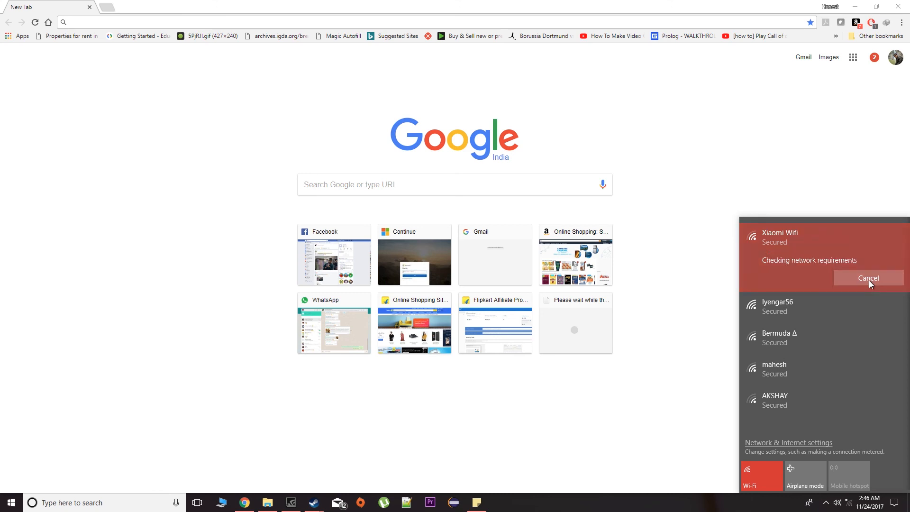
click(769, 157)
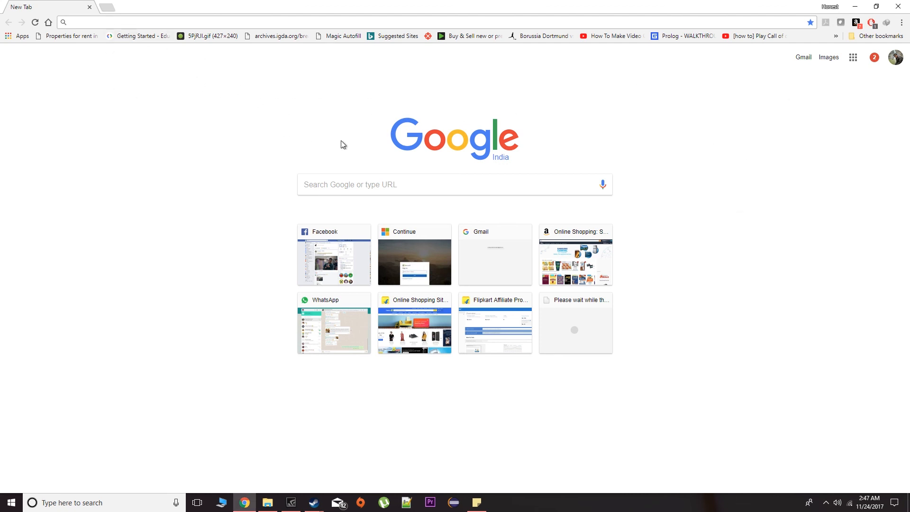
Step: Check the internet connection by browsing the Outlook Mail inbox, and replace the mail page with a fresh tab
click(431, 263)
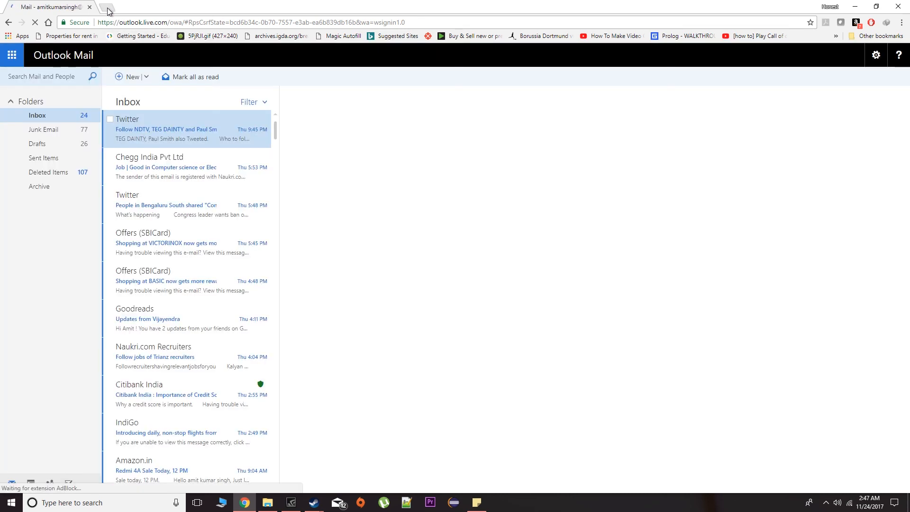
scroll(205, 166, down, 4)
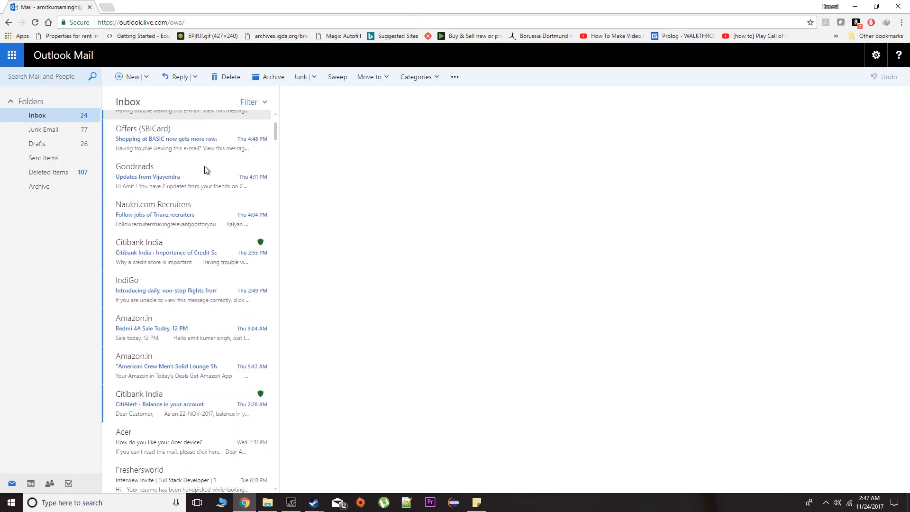
scroll(195, 157, down, 10)
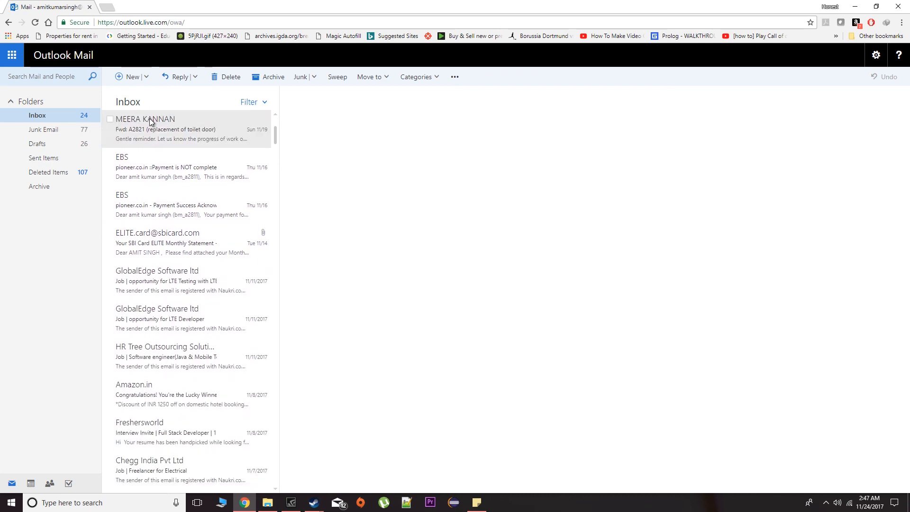
click(106, 7)
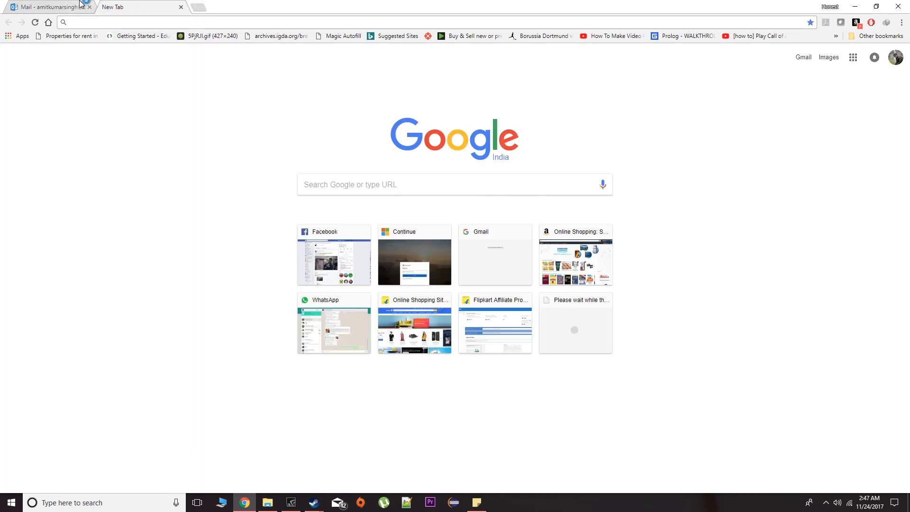
click(90, 8)
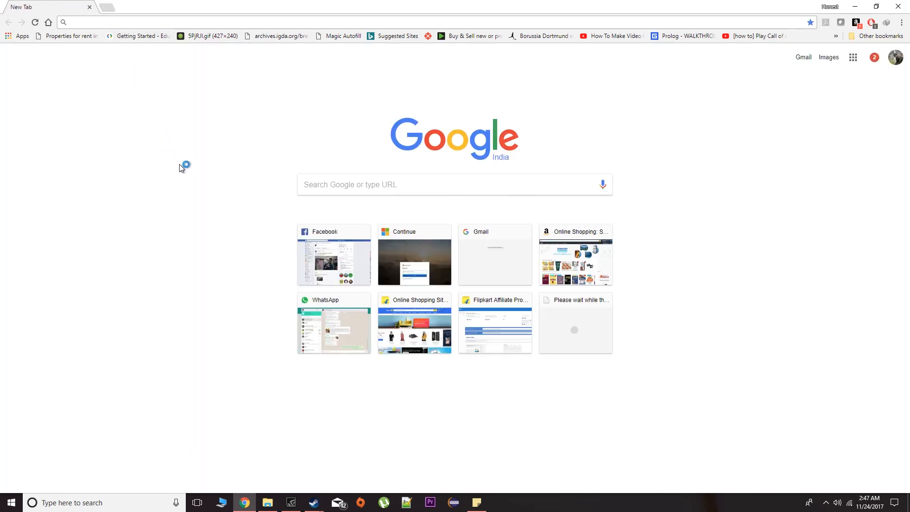